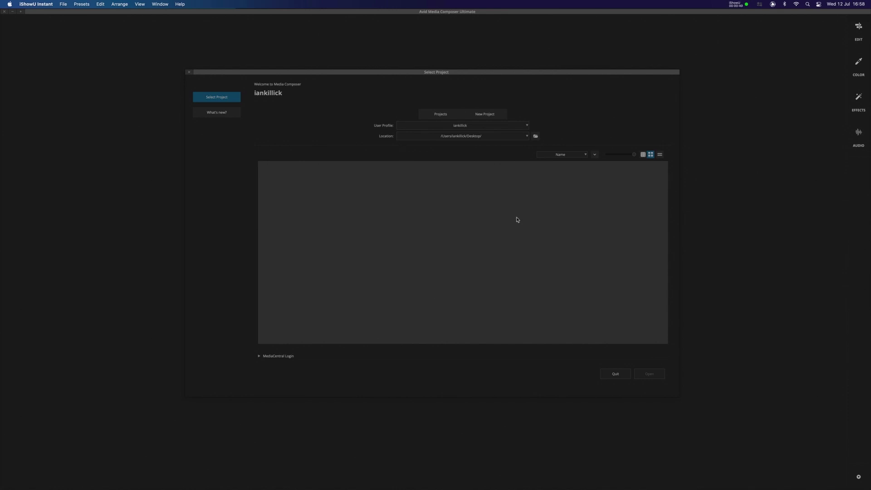
- Set the project location to the Avid Training folder on the LaCie drive (/Volumes/LaCie/Avid Training/)
{"action": "left_click", "coordinate": [536, 136]}
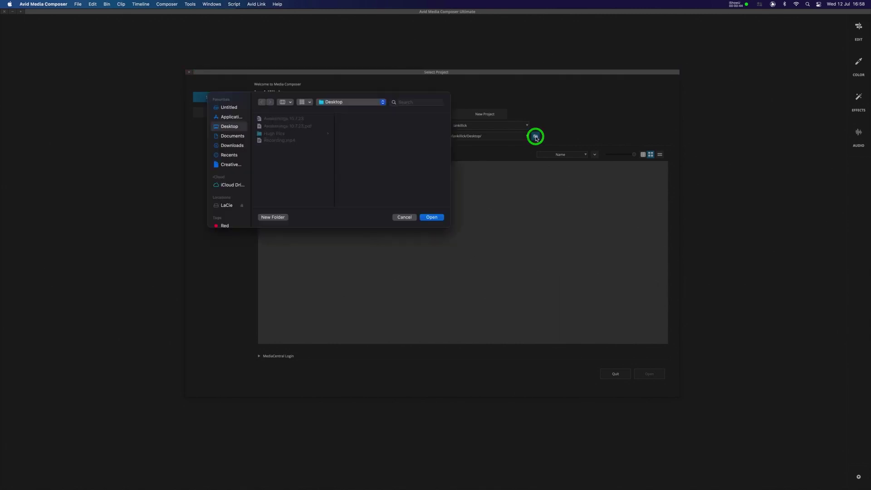
{"action": "left_click", "coordinate": [227, 205]}
{"action": "left_click_drag", "start_coordinate": [450, 229], "coordinate": [507, 266]}
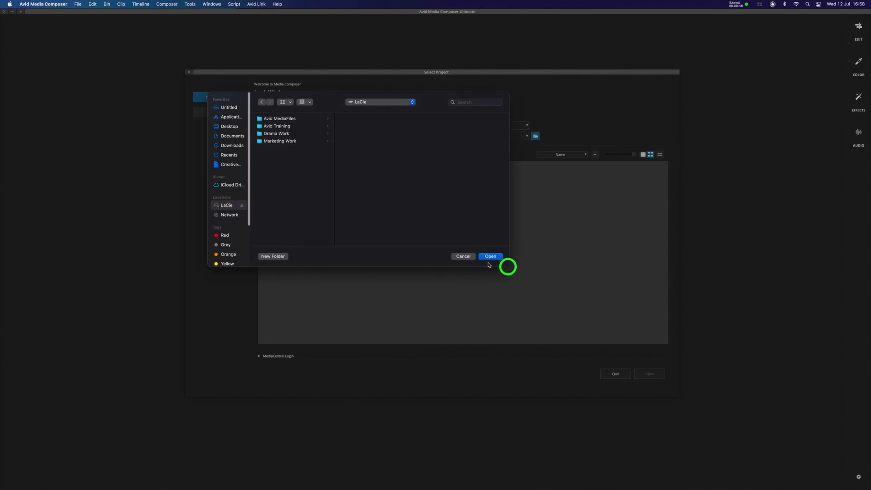
{"action": "left_click", "coordinate": [271, 127]}
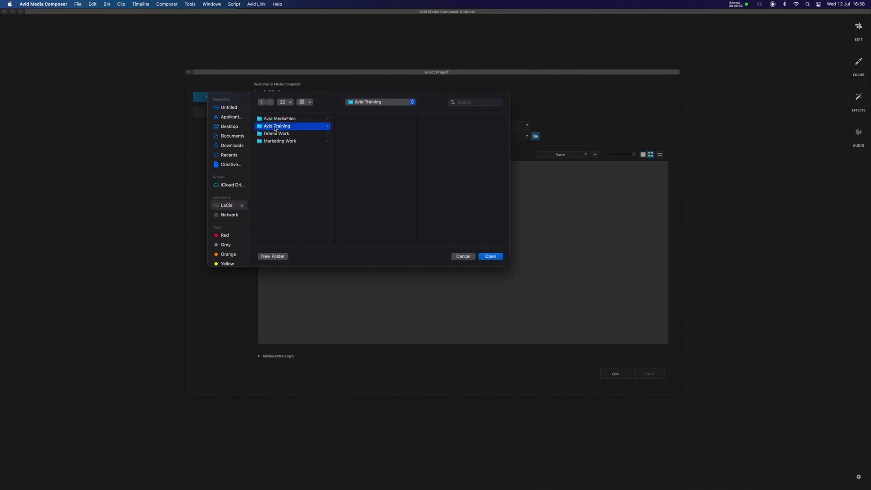
{"action": "left_click", "coordinate": [486, 257]}
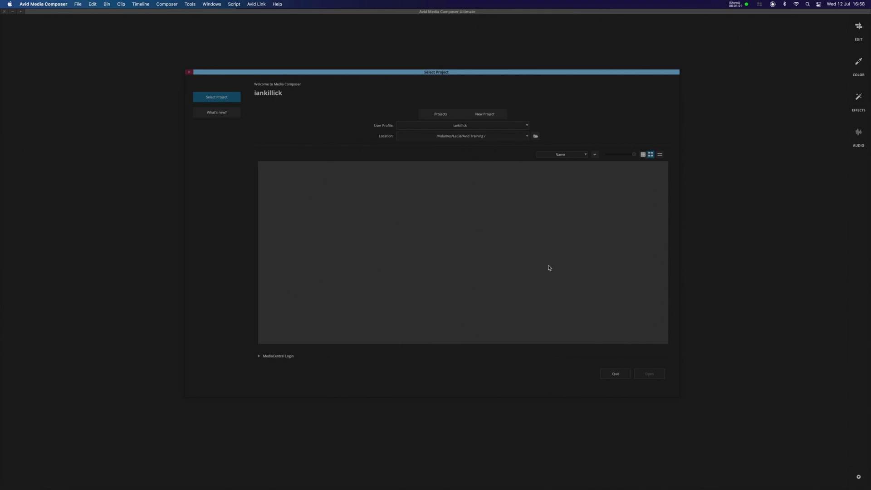
- Start a new project and replace Untitled Project with the name 'Avid Training 1'
{"action": "left_click", "coordinate": [486, 115]}
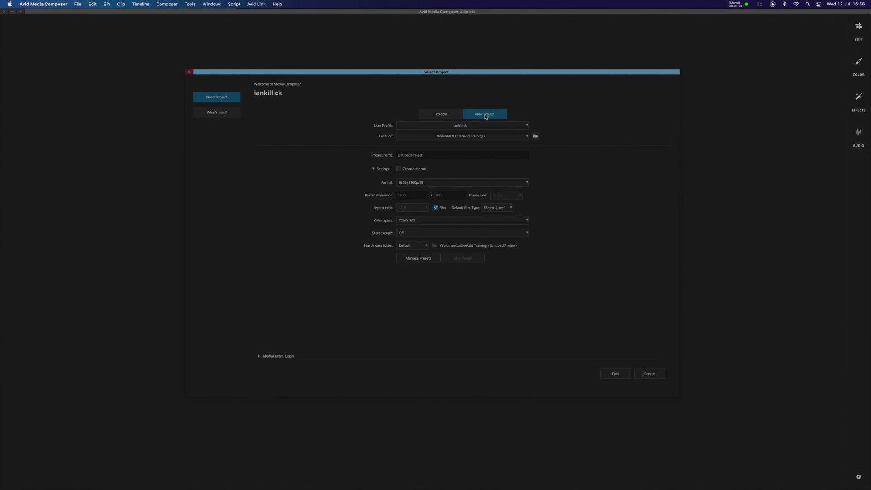
{"action": "left_click", "coordinate": [433, 156]}
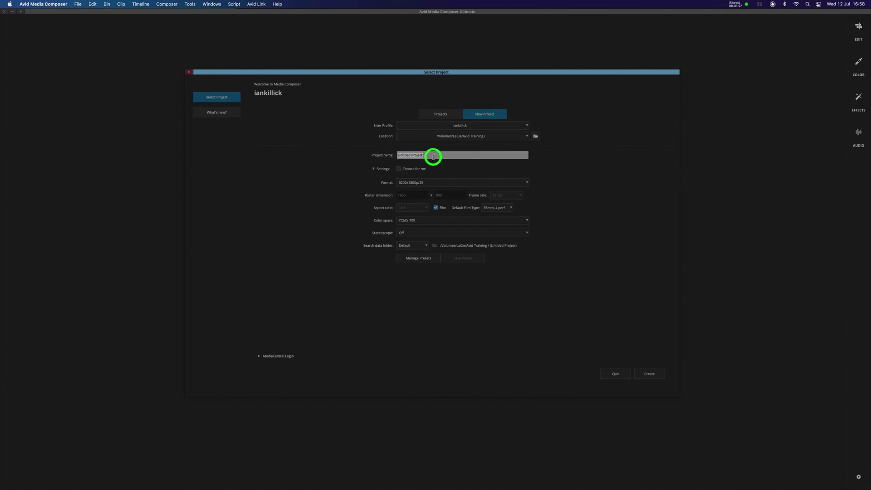
{"action": "type", "text": "Avid"}
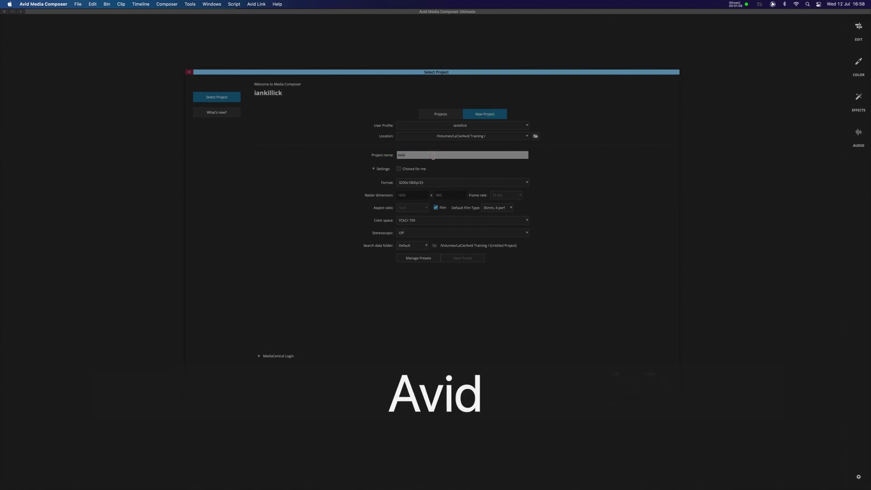
{"action": "type", "text": " Training"}
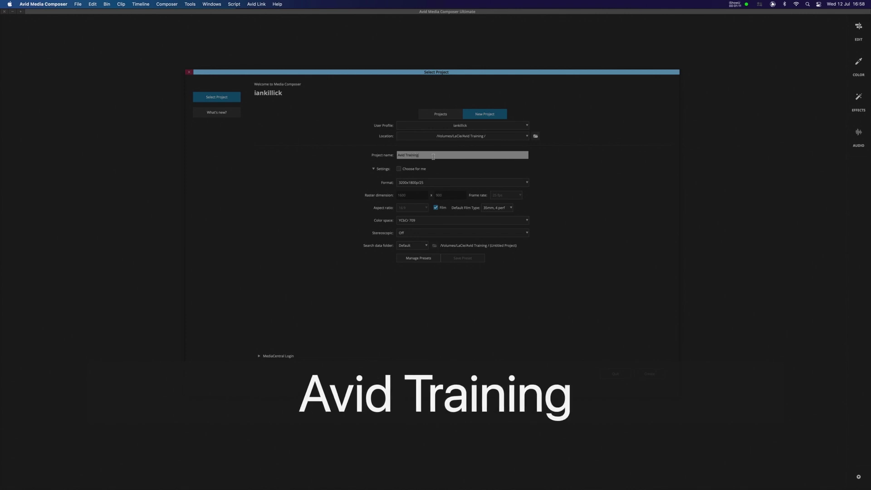
{"action": "type", "text": " 1"}
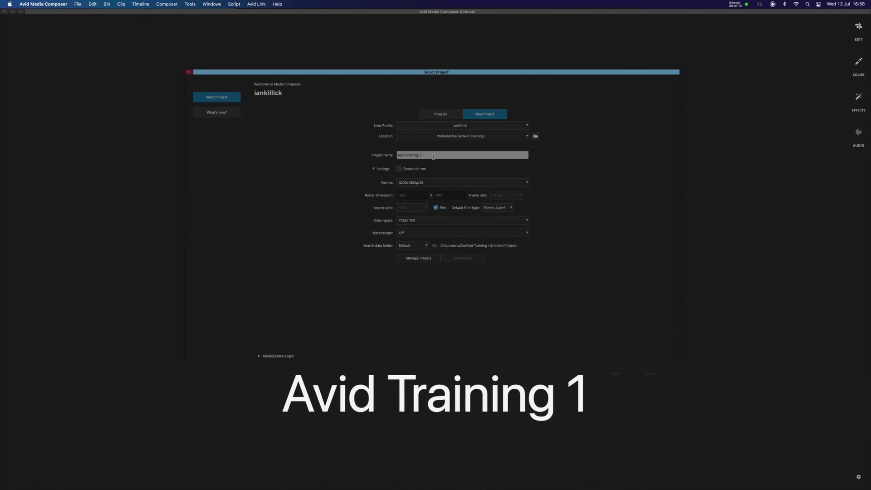
- Choose the Custom format with a 3200 x 1800 raster at 25 fps, correcting the height typo
{"action": "left_click", "coordinate": [423, 184]}
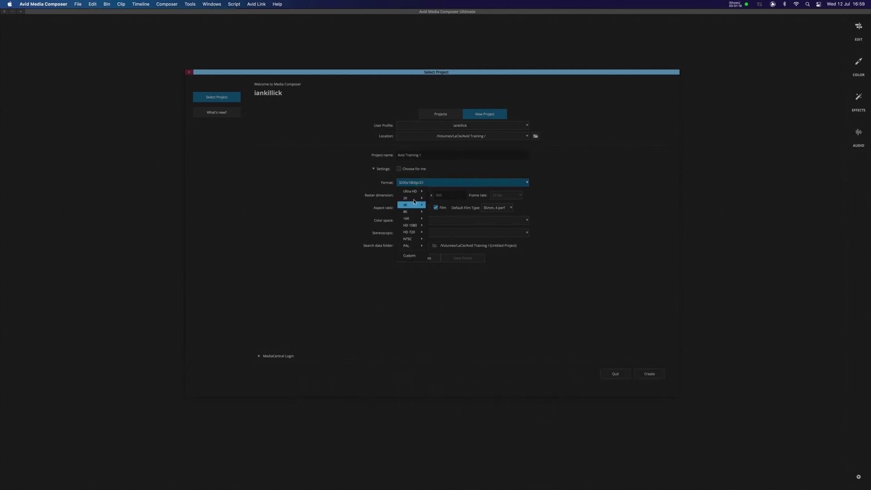
{"action": "mouse_move", "coordinate": [413, 214]}
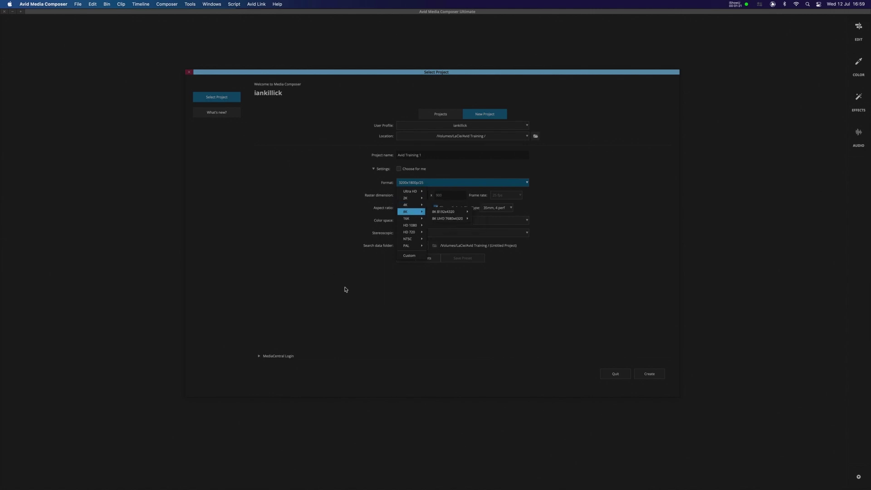
{"action": "left_click", "coordinate": [413, 256]}
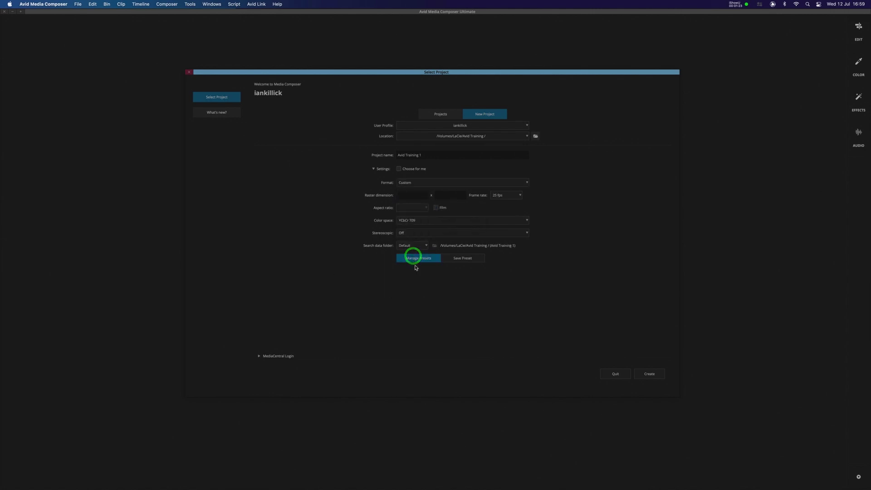
{"action": "left_click", "coordinate": [402, 196]}
{"action": "type", "text": "3200"}
{"action": "left_click", "coordinate": [441, 196]}
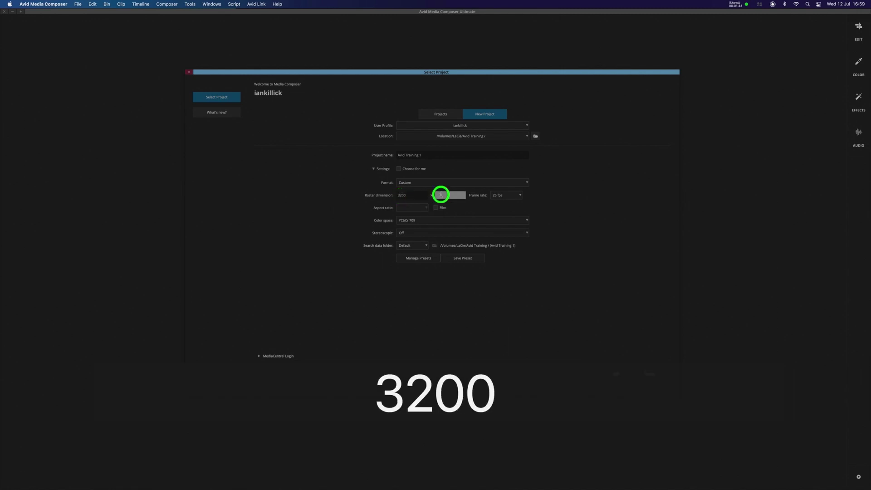
{"action": "type", "text": "18000"}
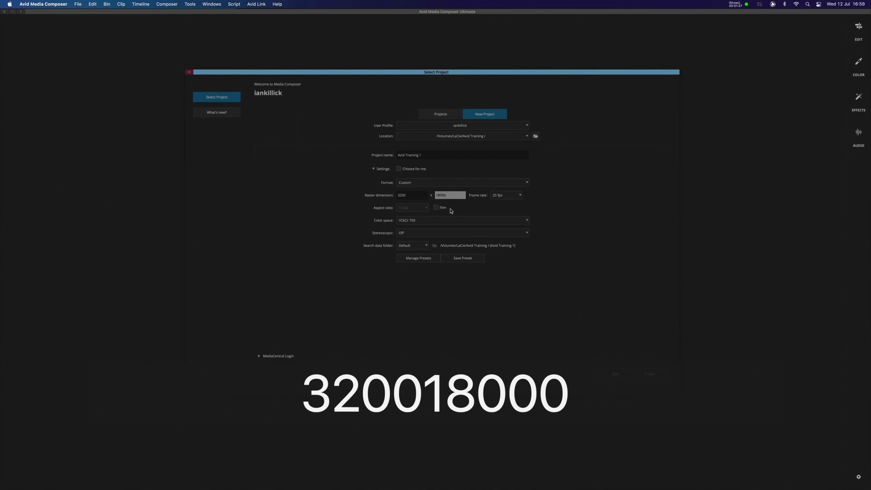
{"action": "key", "text": "BackSpace"}
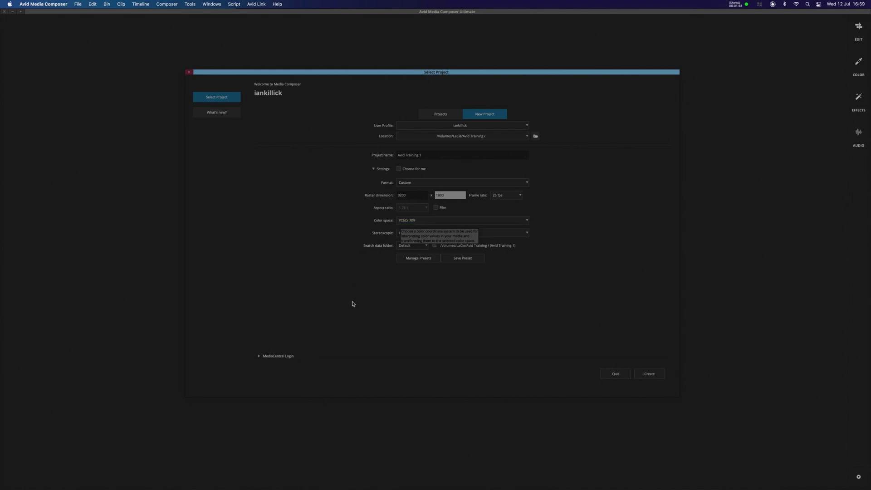
- Create the Avid Training 1 project and bring up its Bins panel showing the empty bin
{"action": "left_click", "coordinate": [649, 374]}
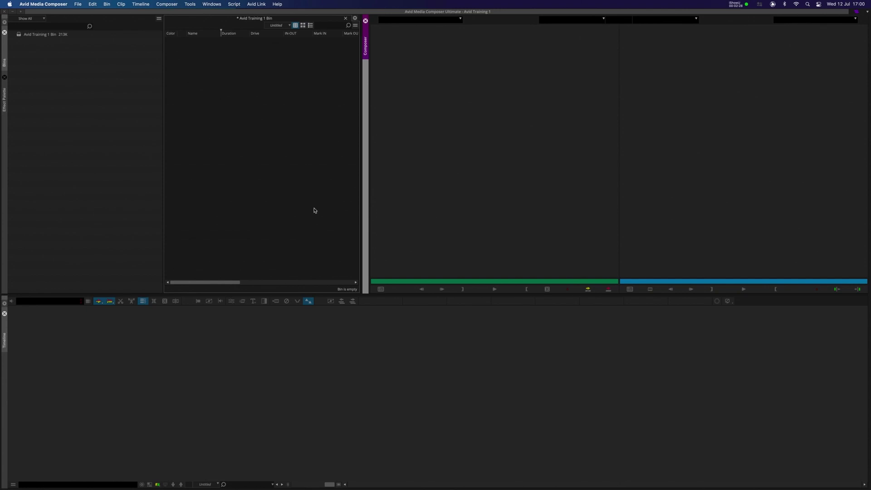
{"action": "left_click", "coordinate": [12, 123]}
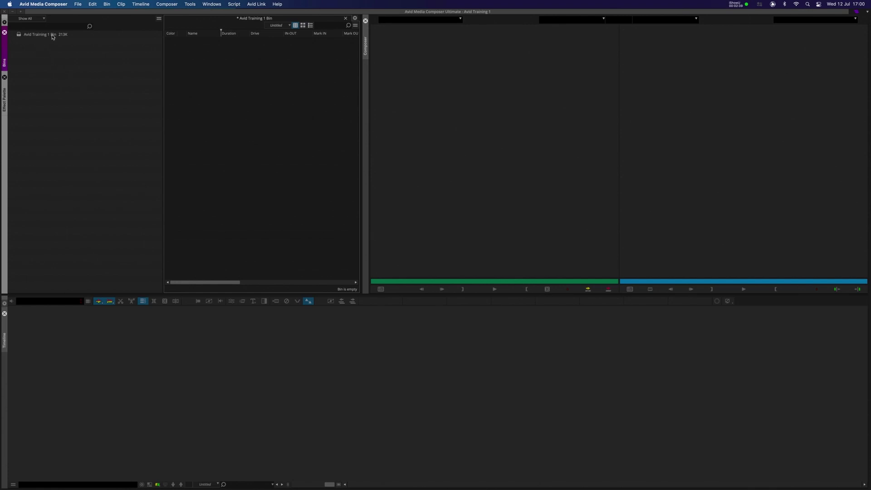
- Rename the Avid Training 1 Bin to 'Rushes', fixing the 'Rusehs' typo, and open it
{"action": "left_click", "coordinate": [36, 34]}
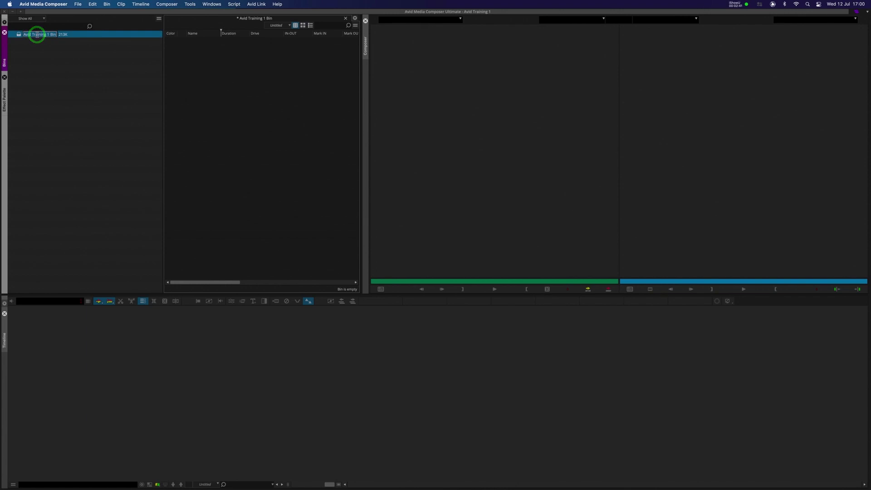
{"action": "type", "text": "Rusehs"}
{"action": "key", "text": "Return"}
{"action": "key", "text": "BackSpace"}
{"action": "key", "text": "BackSpace"}
{"action": "key", "text": "BackSpace"}
{"action": "key", "text": "BackSpace"}
{"action": "key", "text": "BackSpace"}
{"action": "key", "text": "BackSpace"}
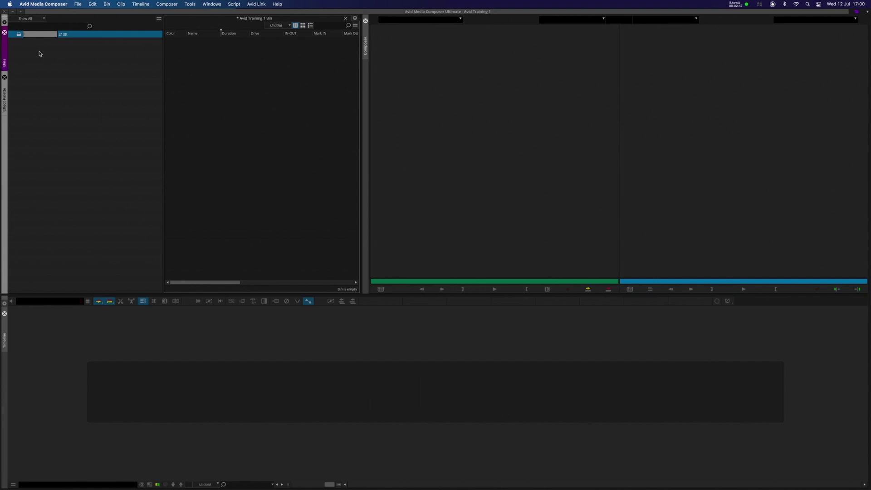
{"action": "type", "text": "Rushes"}
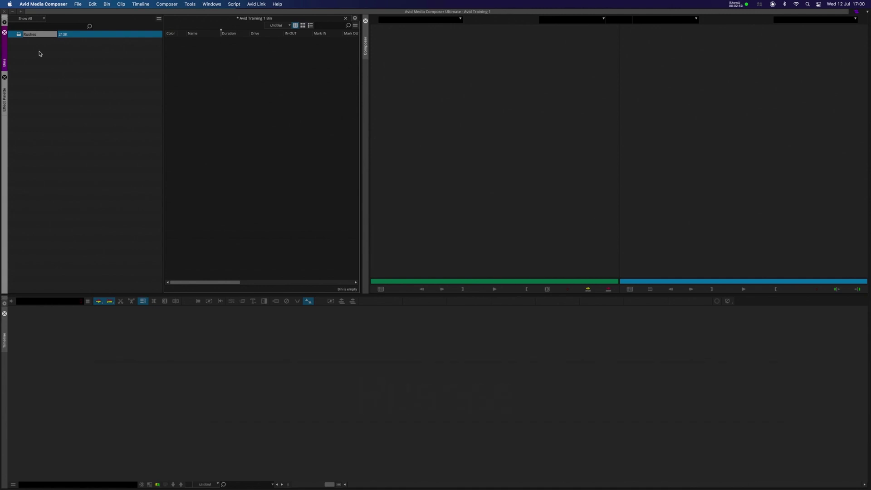
{"action": "left_click", "coordinate": [39, 54]}
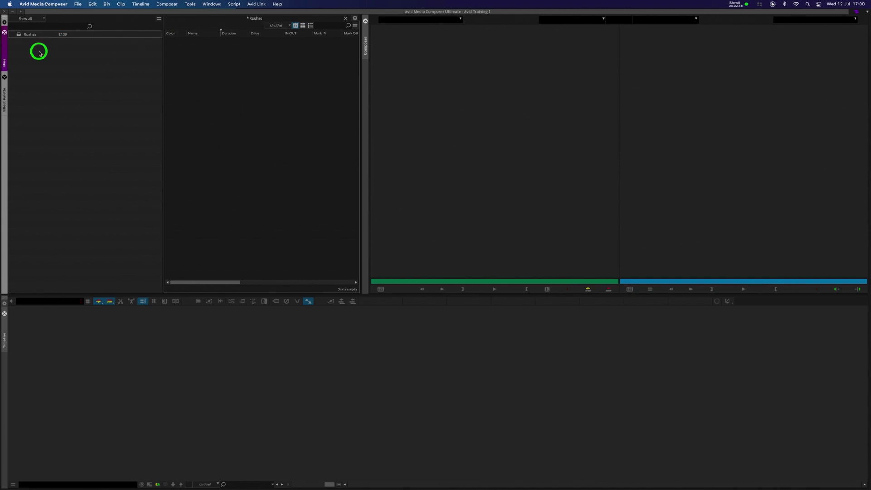
{"action": "left_click", "coordinate": [19, 35]}
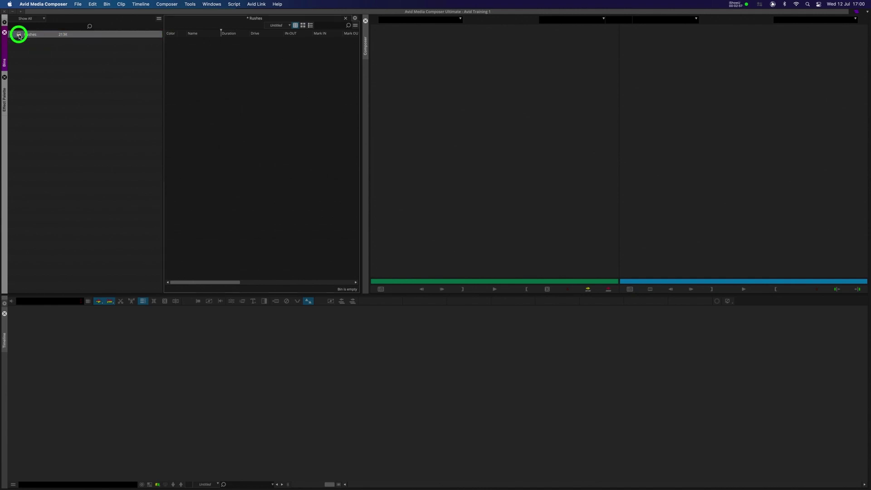
{"action": "left_click", "coordinate": [266, 119]}
- Bring up the Source Browser from the Rushes bin, enlarge it and browse into the LaCie drive
{"action": "left_click", "coordinate": [220, 65]}
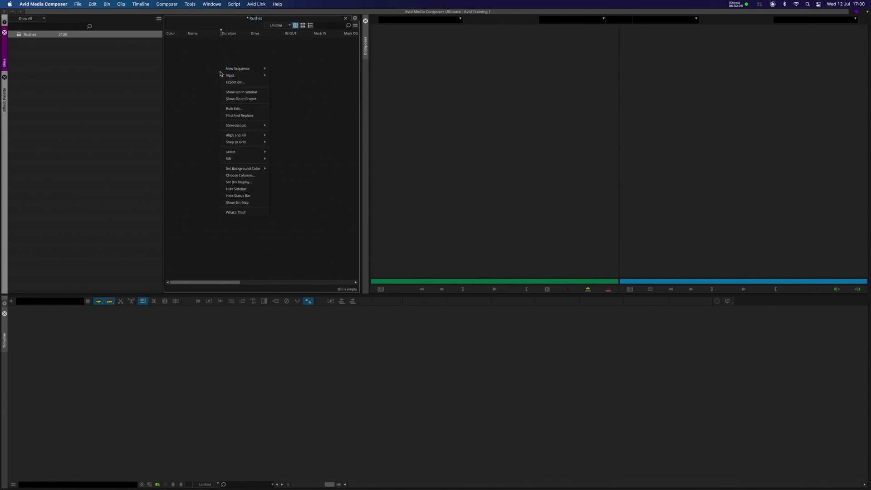
{"action": "mouse_move", "coordinate": [228, 78]}
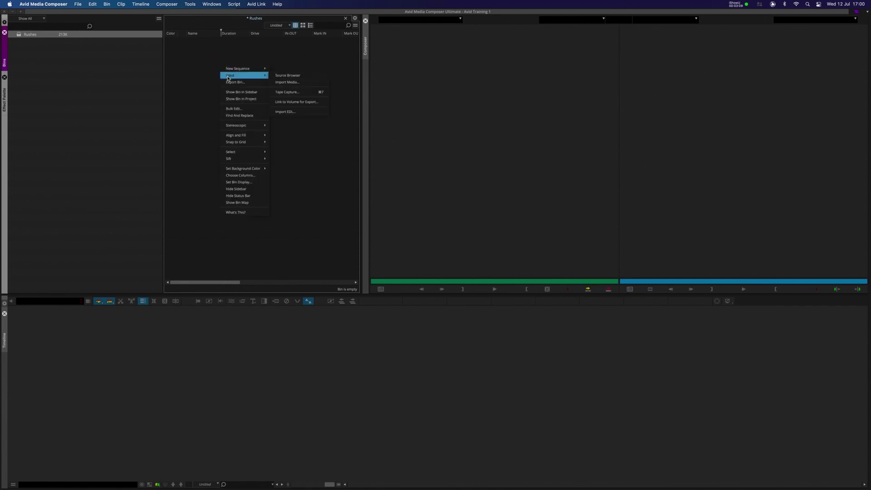
{"action": "left_click", "coordinate": [283, 78]}
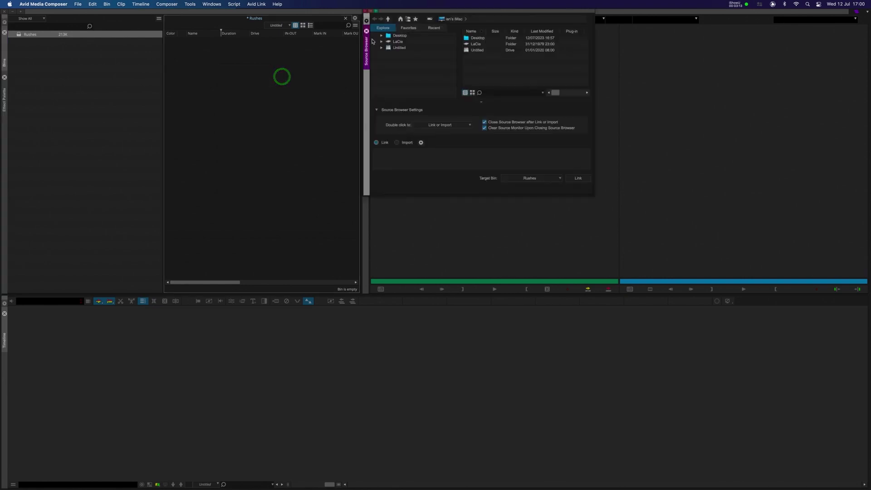
{"action": "left_click", "coordinate": [432, 13]}
{"action": "left_click_drag", "start_coordinate": [432, 14], "coordinate": [403, 54]}
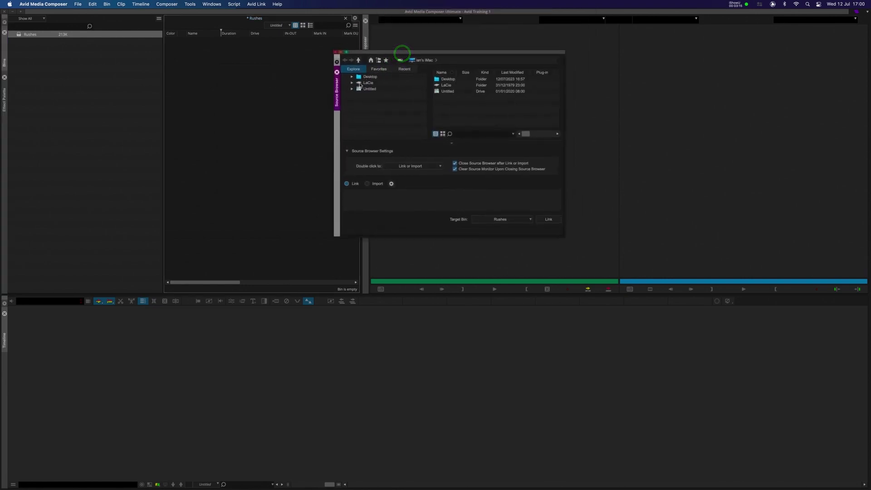
{"action": "double_click", "coordinate": [438, 86]}
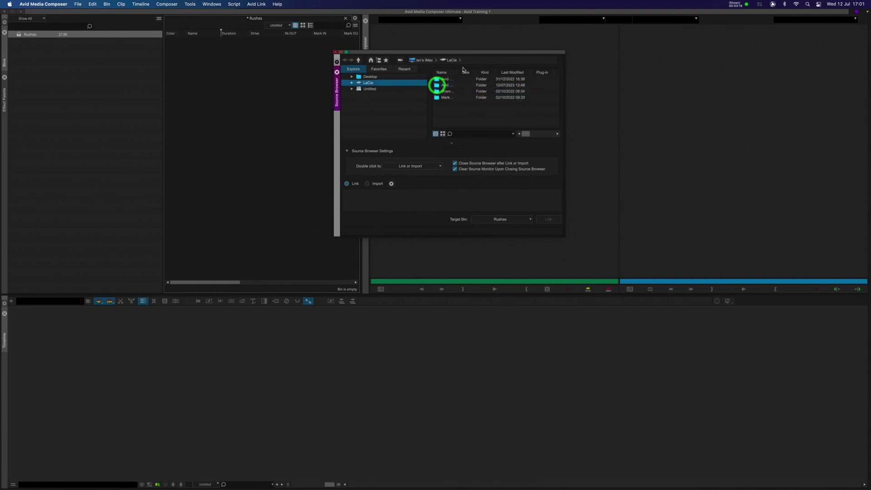
{"action": "left_click_drag", "start_coordinate": [457, 72], "coordinate": [467, 72]}
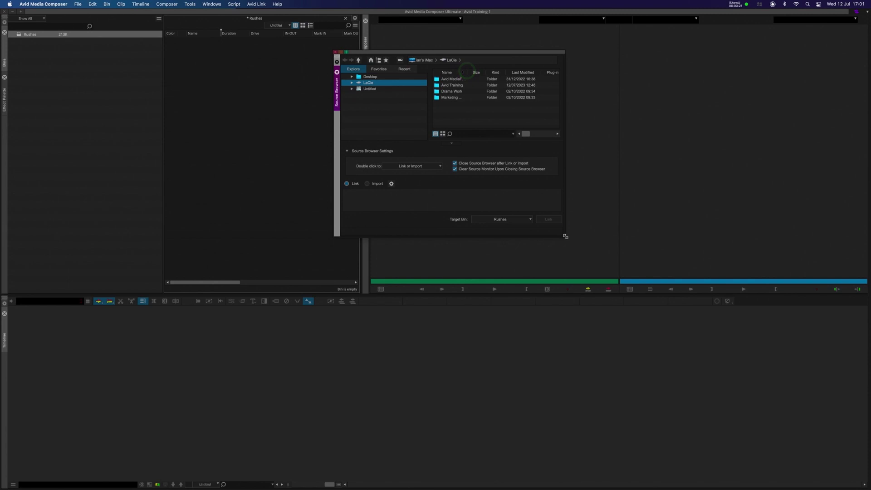
{"action": "left_click_drag", "start_coordinate": [564, 236], "coordinate": [644, 303]}
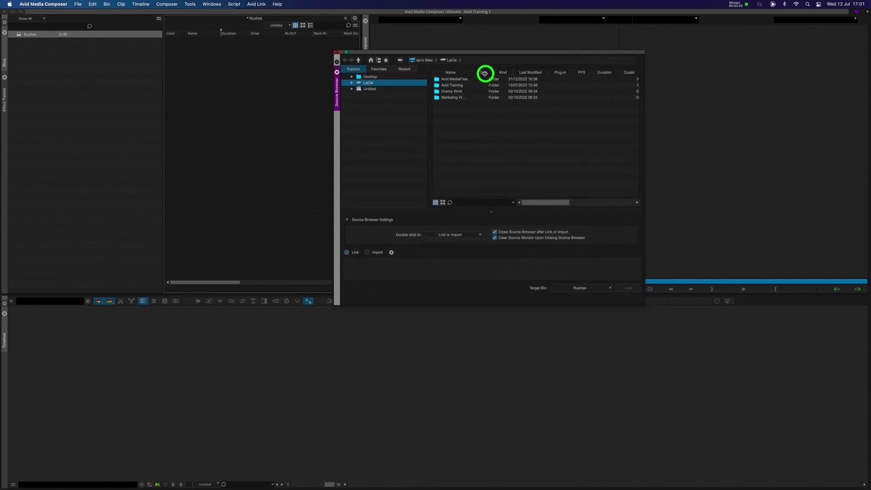
- Navigate through Drama Work, the film project, The Five Hundredth and Rushes into A005R20Y
{"action": "double_click", "coordinate": [437, 91]}
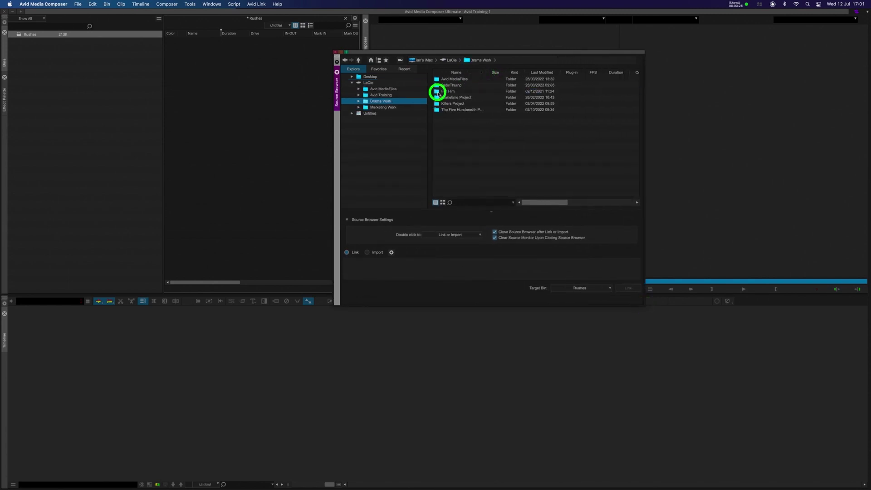
{"action": "double_click", "coordinate": [437, 110]}
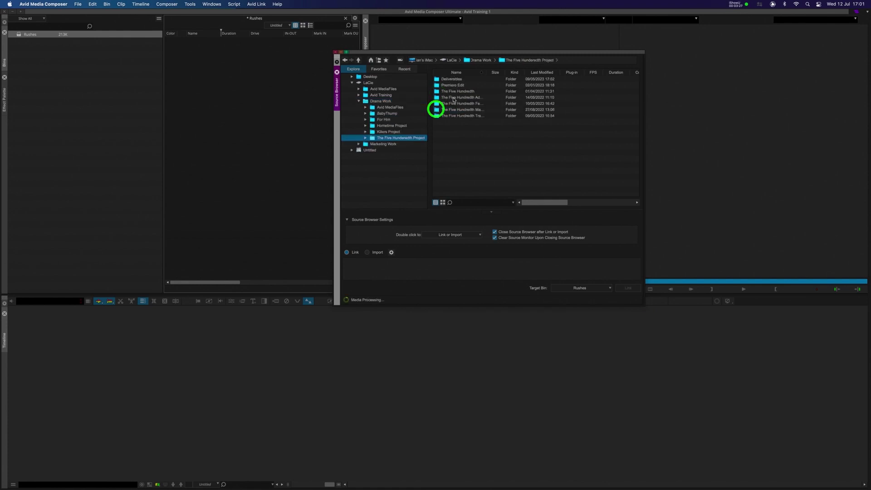
{"action": "left_click_drag", "start_coordinate": [486, 73], "coordinate": [500, 74]}
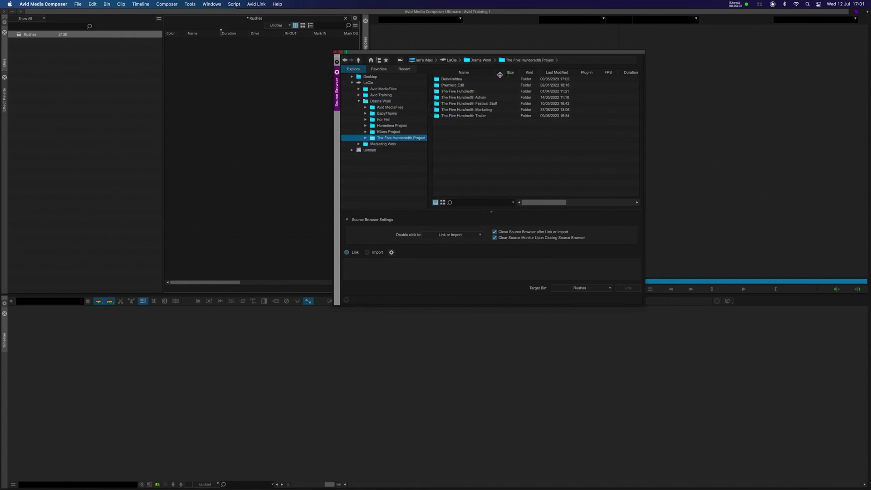
{"action": "double_click", "coordinate": [438, 91]}
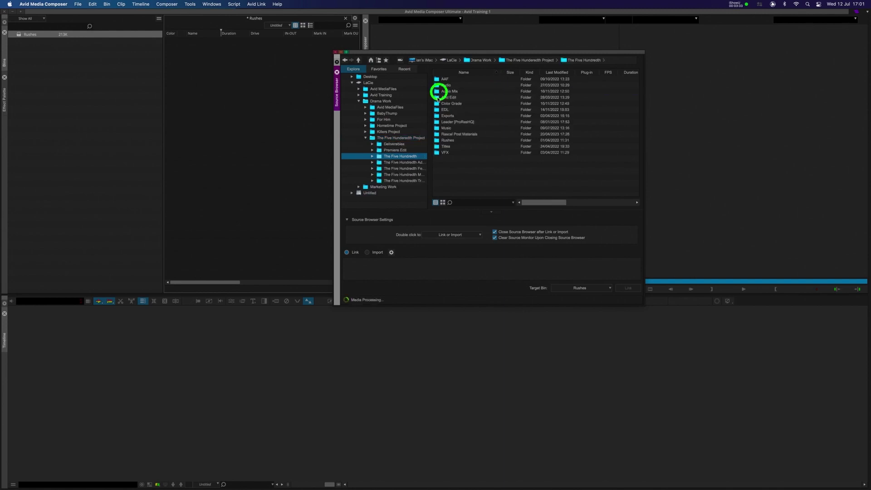
{"action": "double_click", "coordinate": [437, 140]}
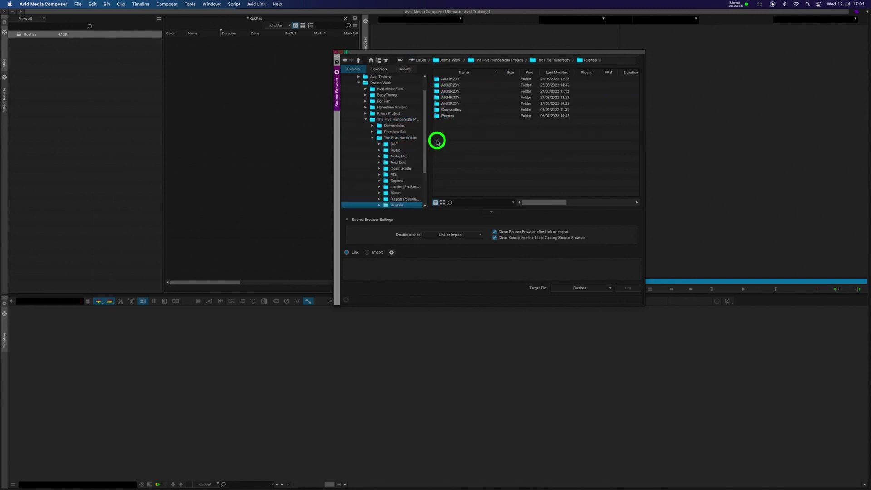
{"action": "double_click", "coordinate": [437, 103]}
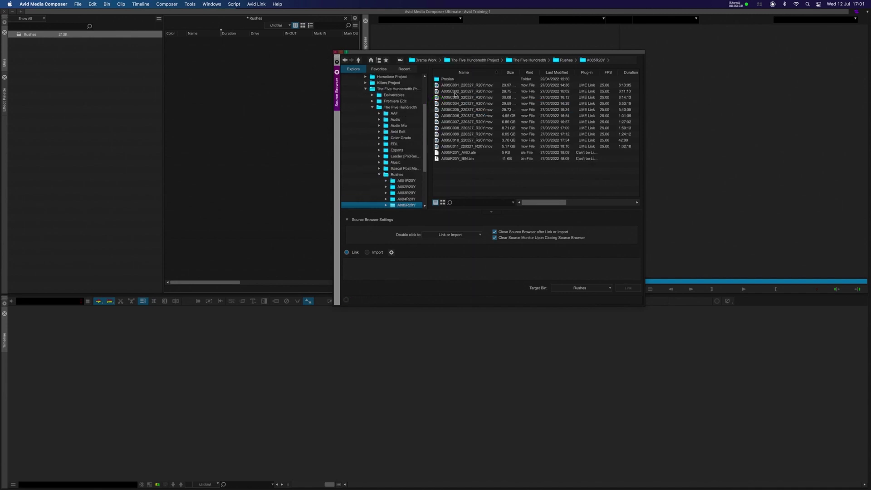
- Select clips A005C001 through A005C011 and link them into the Rushes target bin
{"action": "left_click", "coordinate": [437, 85]}
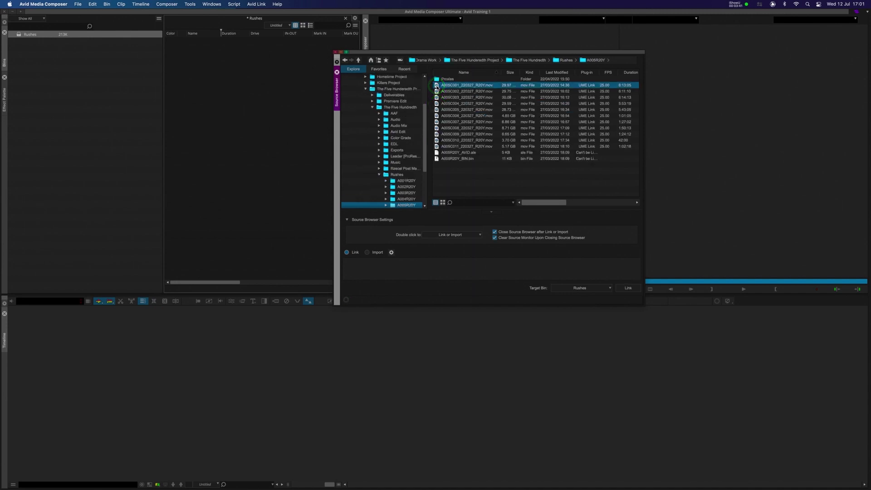
{"action": "left_click", "coordinate": [437, 146], "text": "shift"}
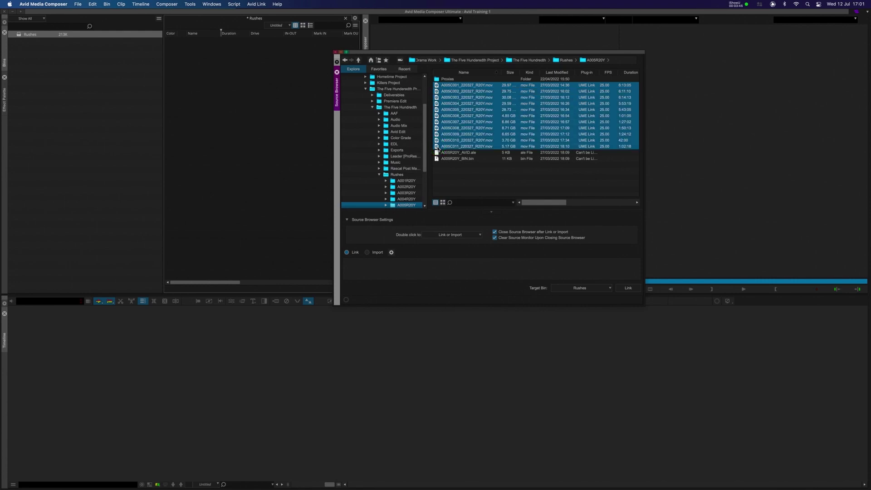
{"action": "left_click", "coordinate": [350, 253]}
{"action": "left_click", "coordinate": [629, 293]}
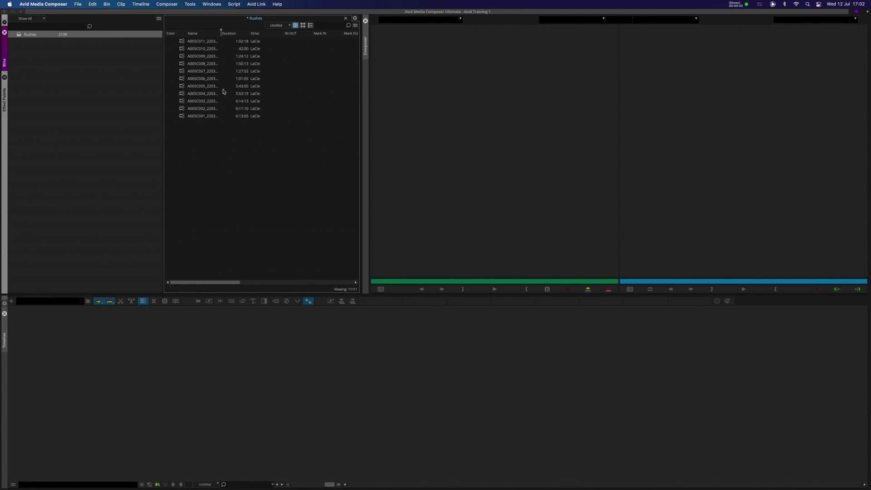
- Widen the Name column and sort the Rushes bin by Name ascending, A005C001 to A005C011
{"action": "mouse_move", "coordinate": [241, 31]}
{"action": "left_mouse_down"}
{"action": "mouse_move", "coordinate": [221, 33]}
{"action": "mouse_move", "coordinate": [249, 32]}
{"action": "left_mouse_up"}
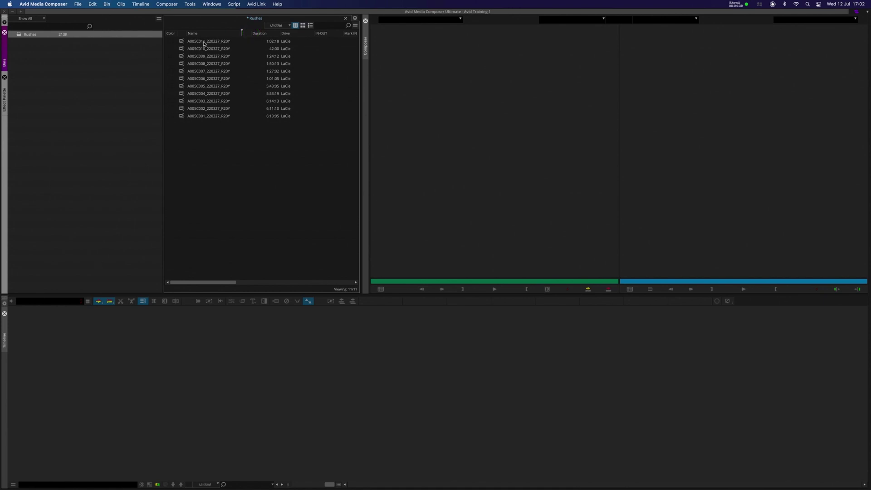
{"action": "left_click", "coordinate": [202, 40]}
{"action": "left_click", "coordinate": [196, 117]}
{"action": "left_click", "coordinate": [177, 126]}
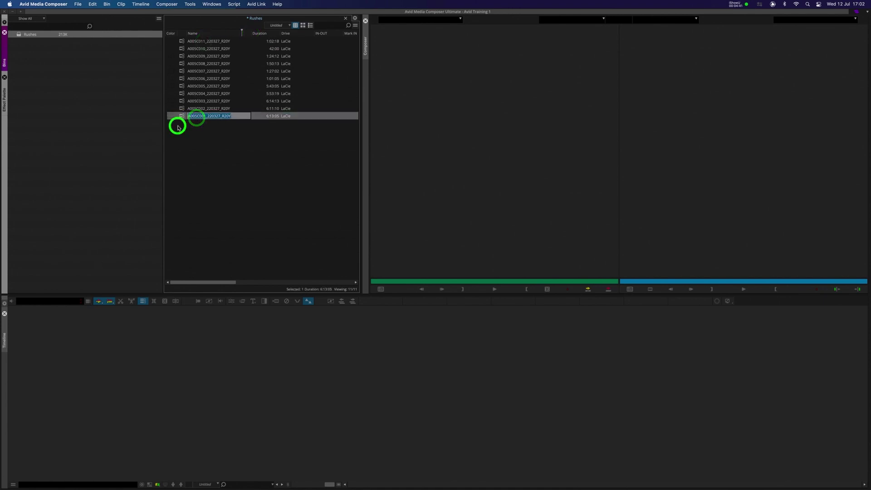
{"action": "right_click", "coordinate": [195, 34]}
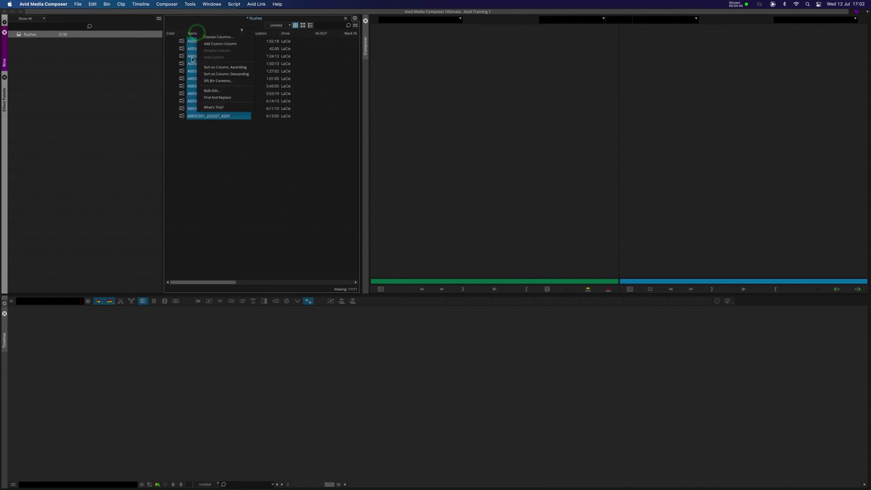
{"action": "left_click", "coordinate": [231, 67]}
{"action": "left_click", "coordinate": [236, 156]}
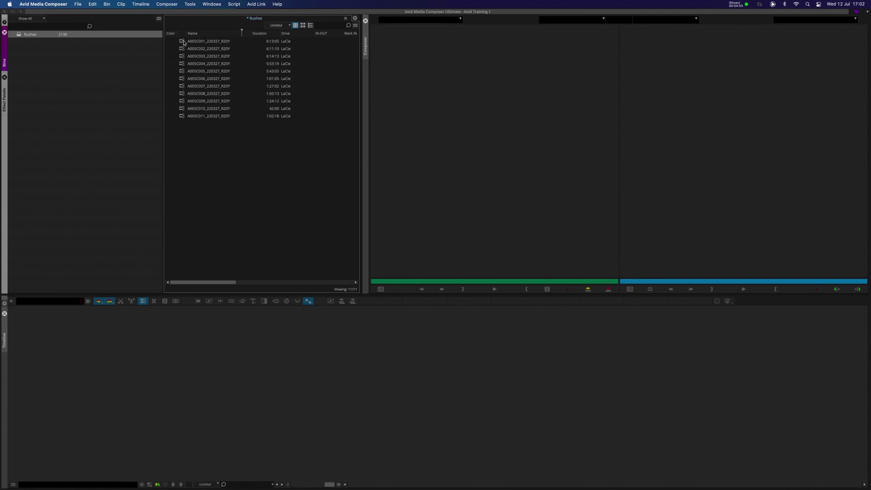
- Load clip A005C005 into the source monitor and play a stretch of it
{"action": "left_click", "coordinate": [181, 72]}
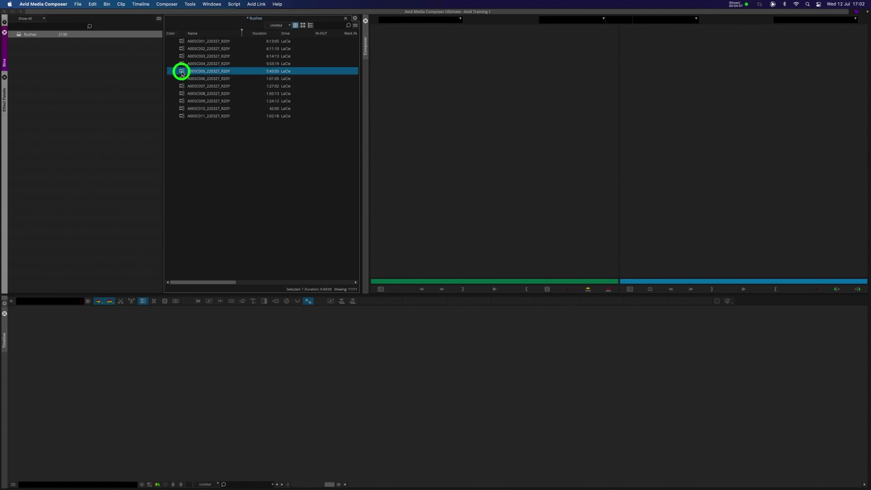
{"action": "left_click", "coordinate": [408, 282]}
{"action": "left_click", "coordinate": [395, 282]}
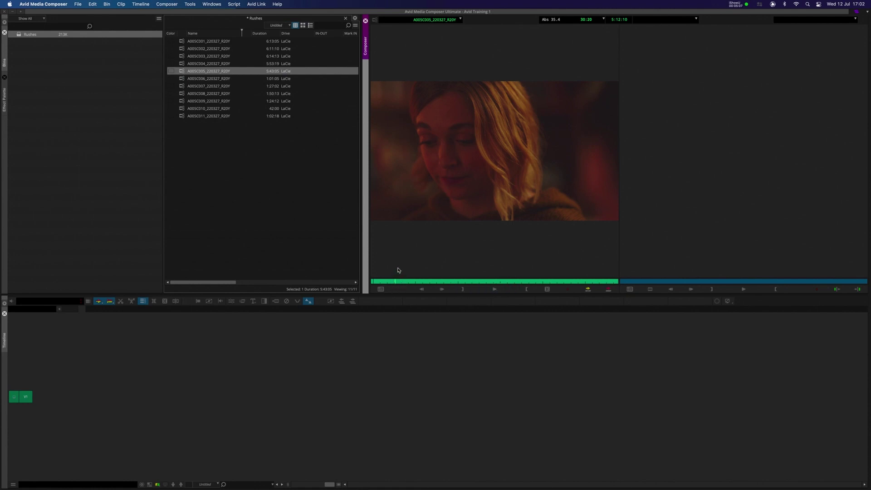
{"action": "key", "text": "space"}
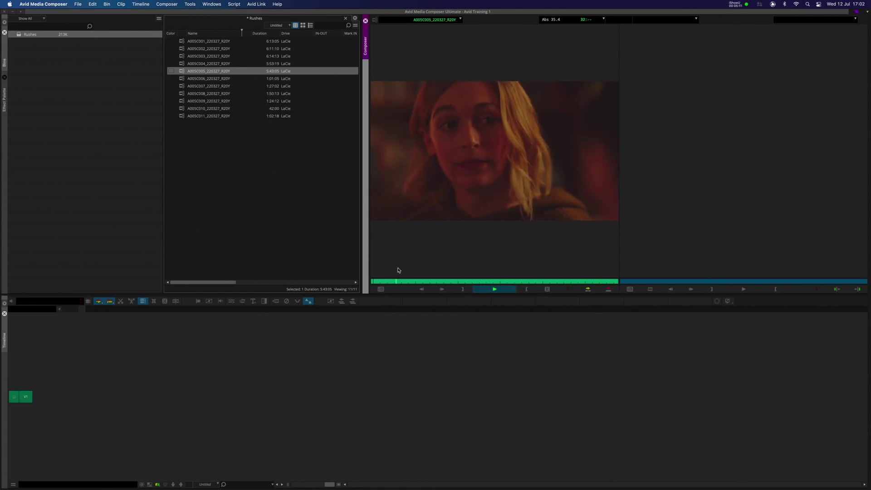
{"action": "key", "text": "space"}
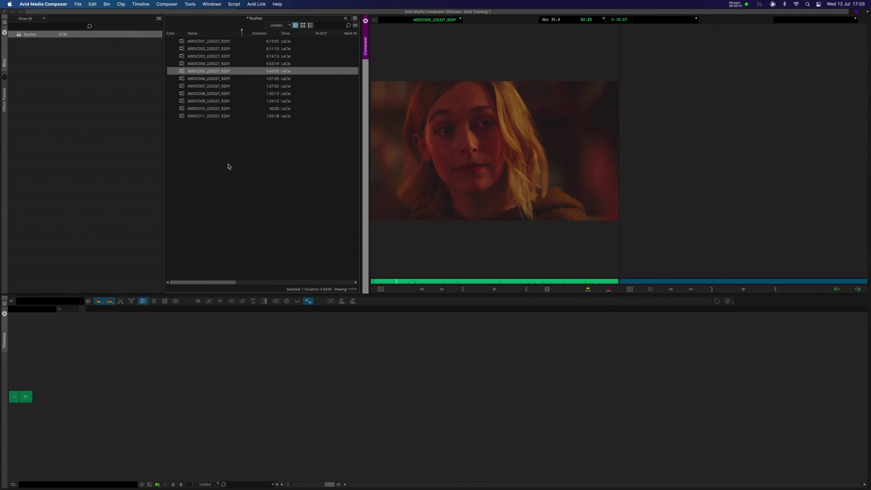
- Select clips A005C007, A005C001, A005C002 and A005C003 in turn in the Rushes bin
{"action": "left_click", "coordinate": [183, 86]}
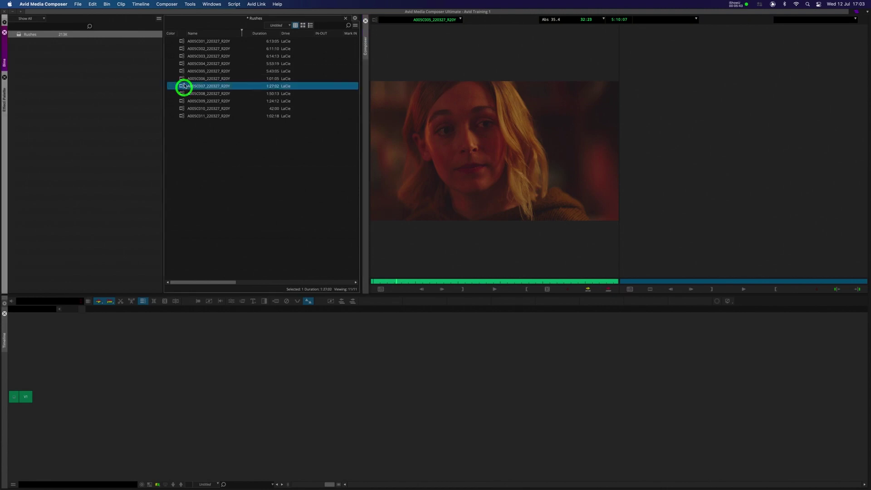
{"action": "left_click", "coordinate": [183, 40]}
{"action": "left_click", "coordinate": [183, 50]}
{"action": "left_click", "coordinate": [183, 56]}
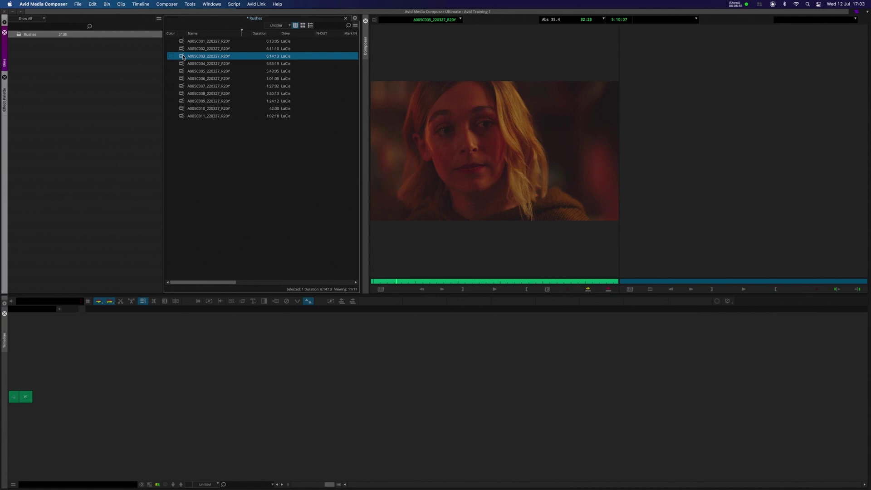
- Lasso all eleven Rushes clips and choose Consolidate/Transcode from their context menu
{"action": "left_click_drag", "start_coordinate": [311, 180], "coordinate": [182, 42]}
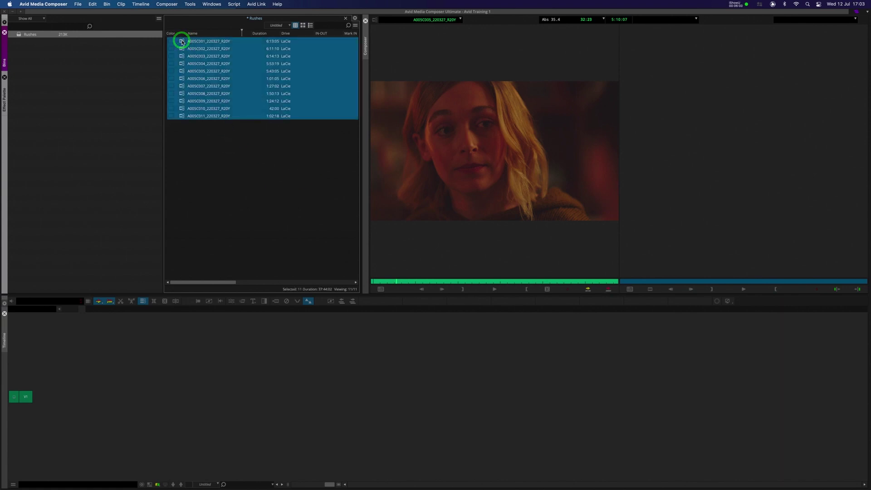
{"action": "right_click", "coordinate": [182, 42]}
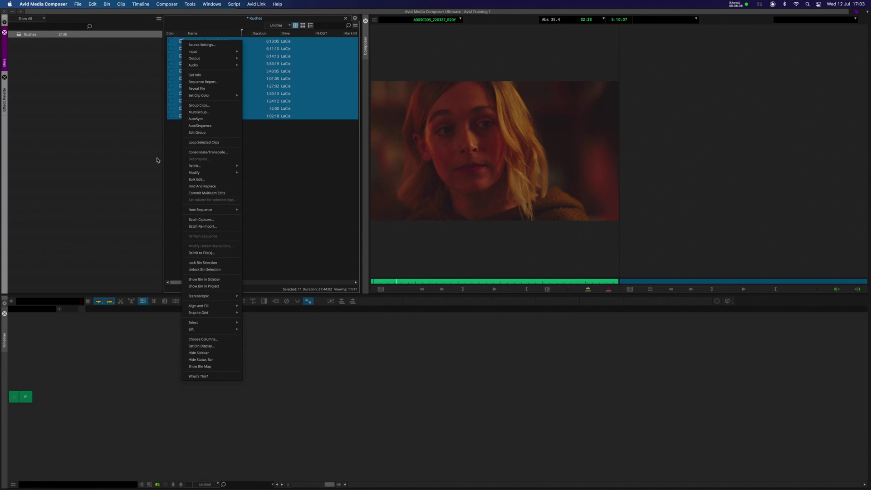
{"action": "left_click", "coordinate": [206, 153]}
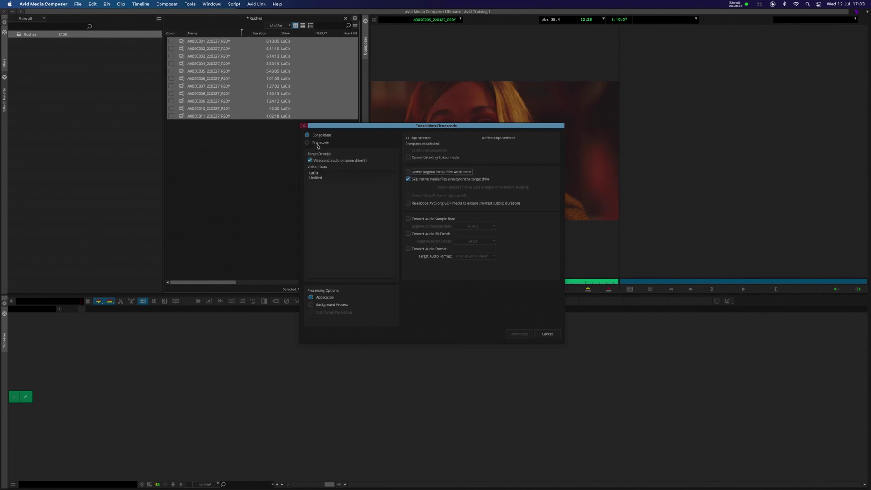
- Choose Transcode to the LaCie drive at Source 1/4 raster, keeping the source frame rate
{"action": "left_click", "coordinate": [319, 144]}
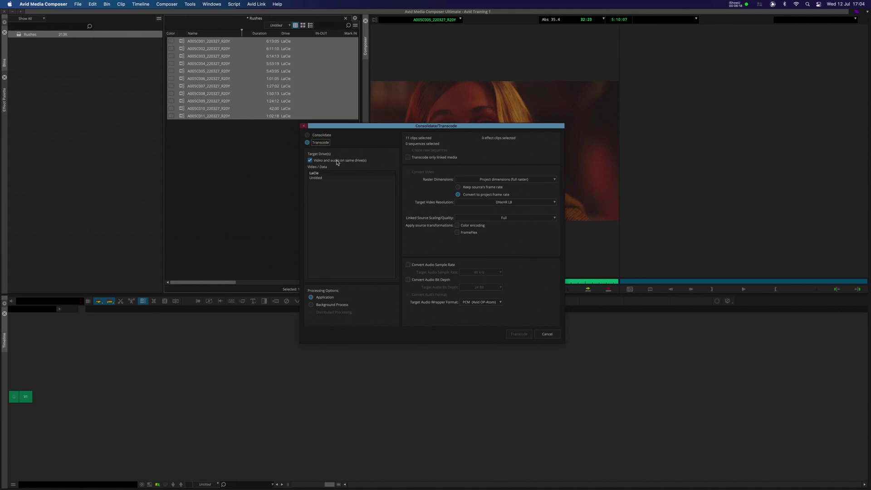
{"action": "left_click", "coordinate": [314, 174]}
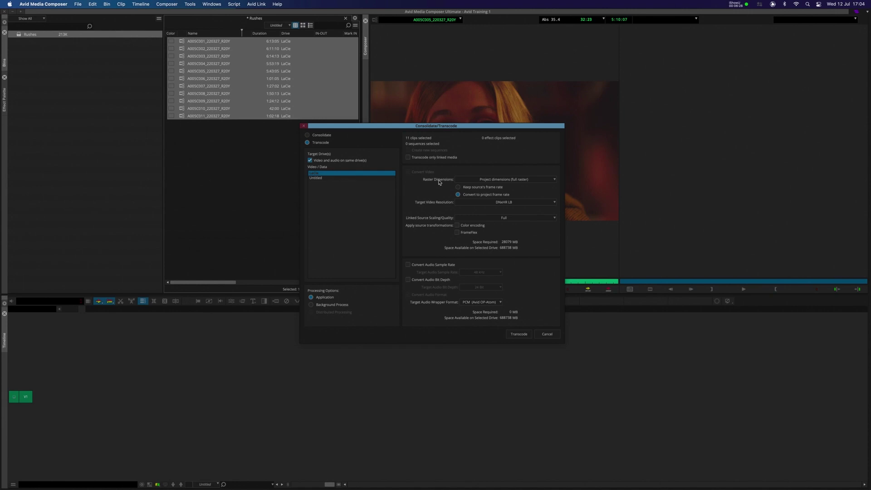
{"action": "left_click", "coordinate": [491, 179]}
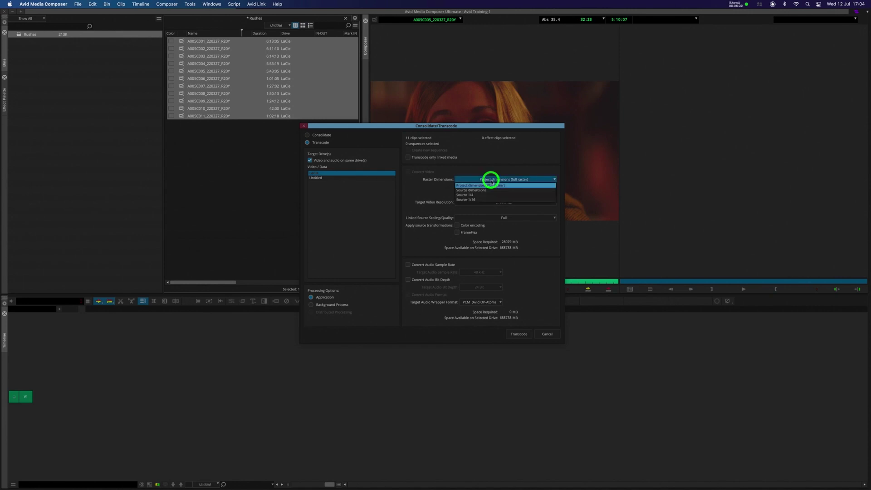
{"action": "left_click", "coordinate": [472, 195]}
{"action": "left_click", "coordinate": [472, 188]}
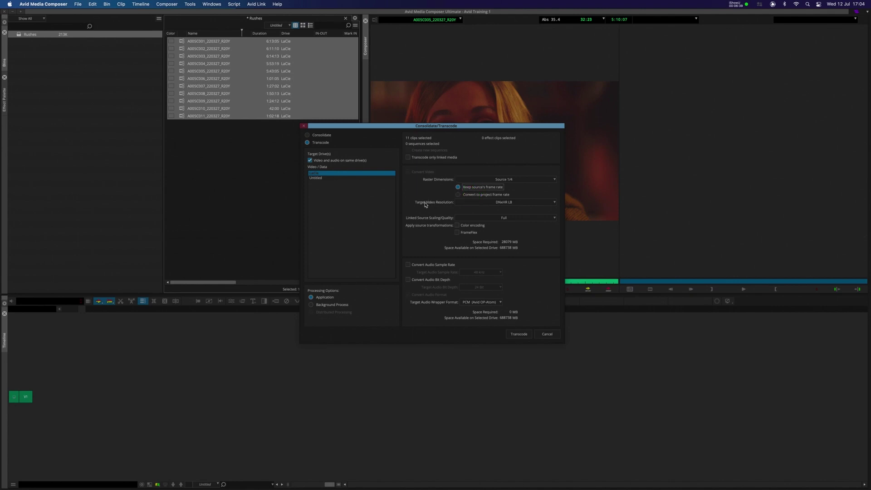
- Start the transcode to DNxHR LB with Half (Good Quality) source scaling
{"action": "left_click", "coordinate": [485, 202]}
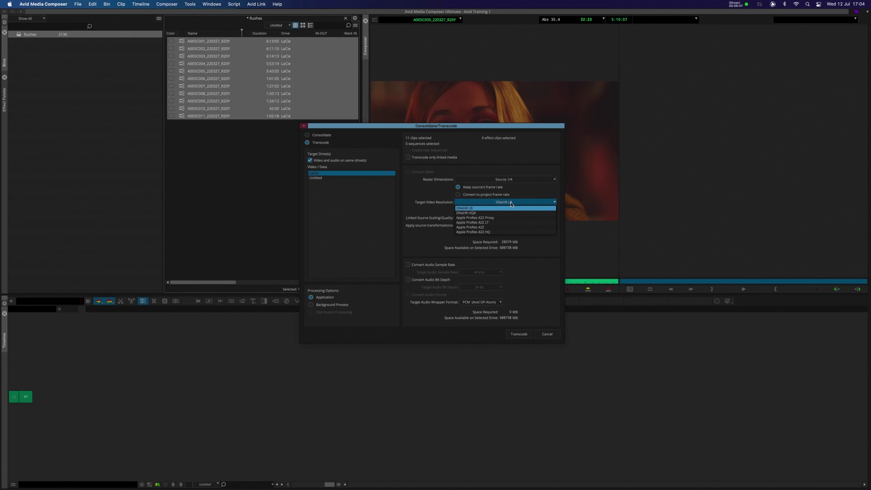
{"action": "left_click", "coordinate": [425, 204]}
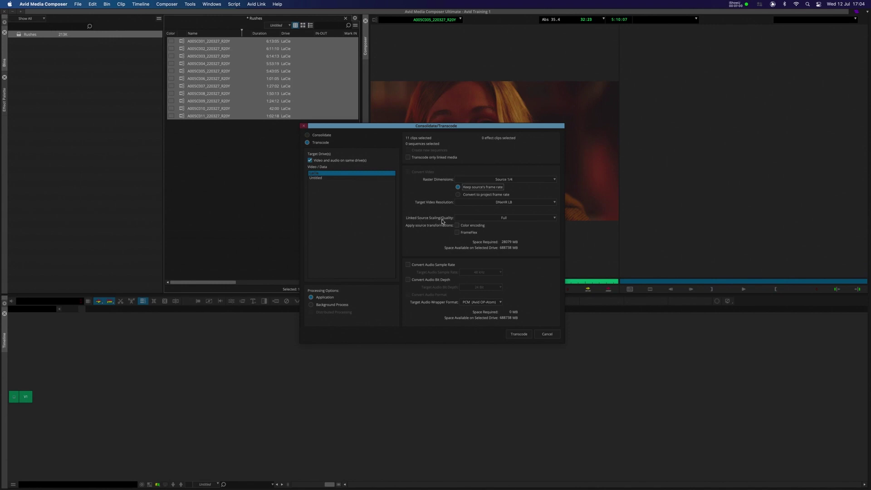
{"action": "left_click", "coordinate": [504, 217]}
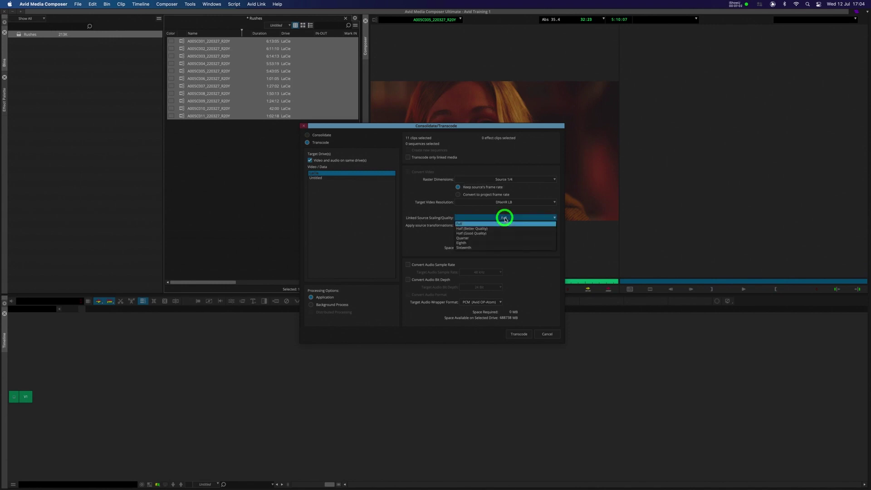
{"action": "left_click", "coordinate": [472, 234]}
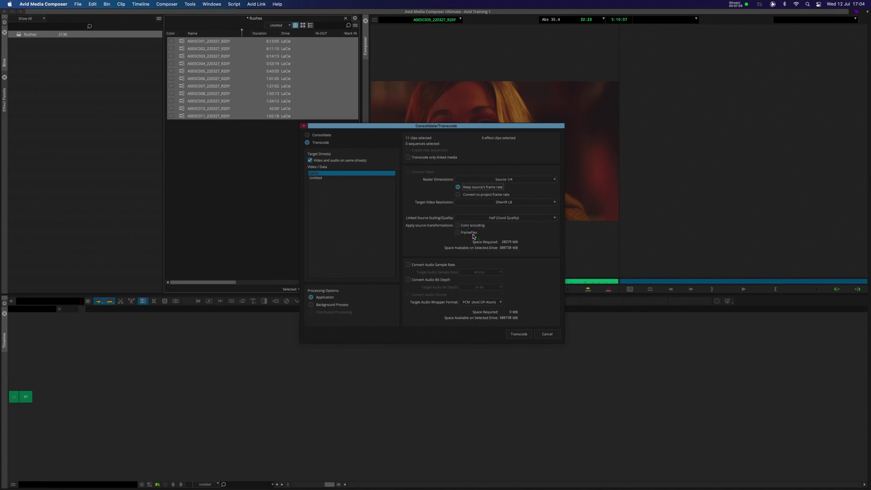
{"action": "left_click", "coordinate": [486, 218]}
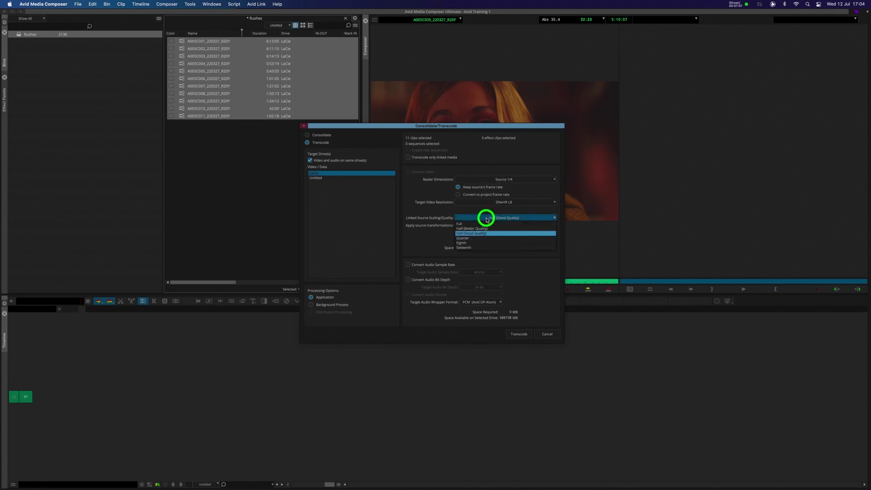
{"action": "left_click", "coordinate": [424, 240]}
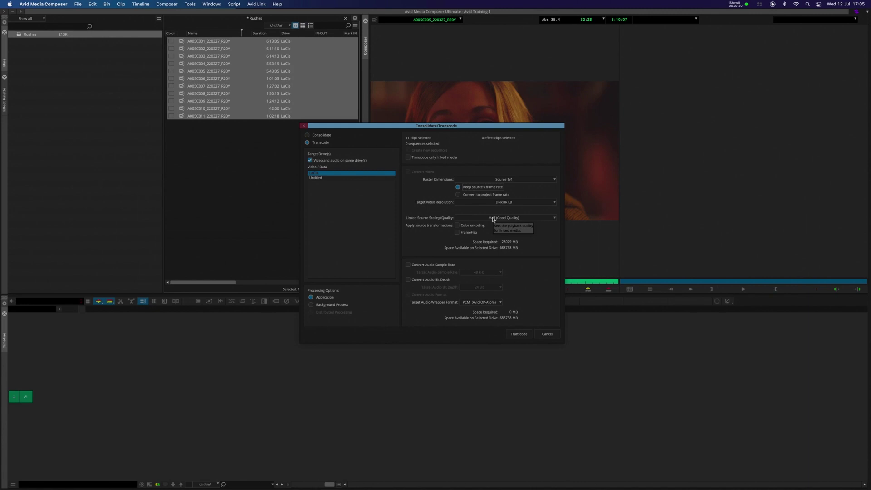
{"action": "left_click", "coordinate": [524, 334]}
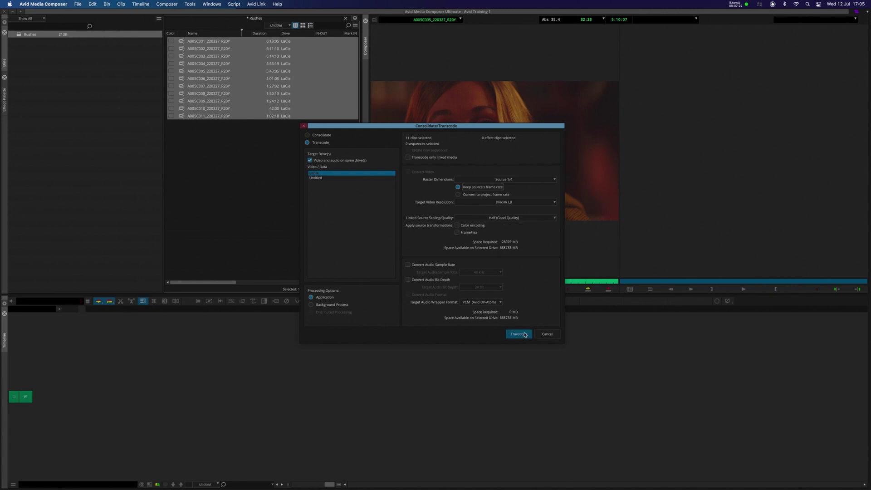